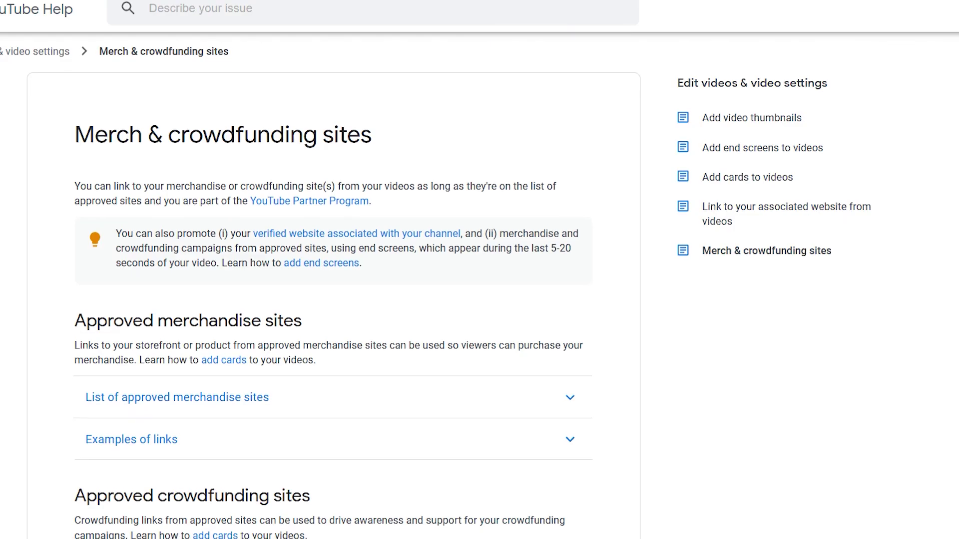
Step: Scroll down the help article to the expanded list of approved crowdfunding sites
scroll(319, 290, "down", 3)
scroll(320, 290, "down", 4)
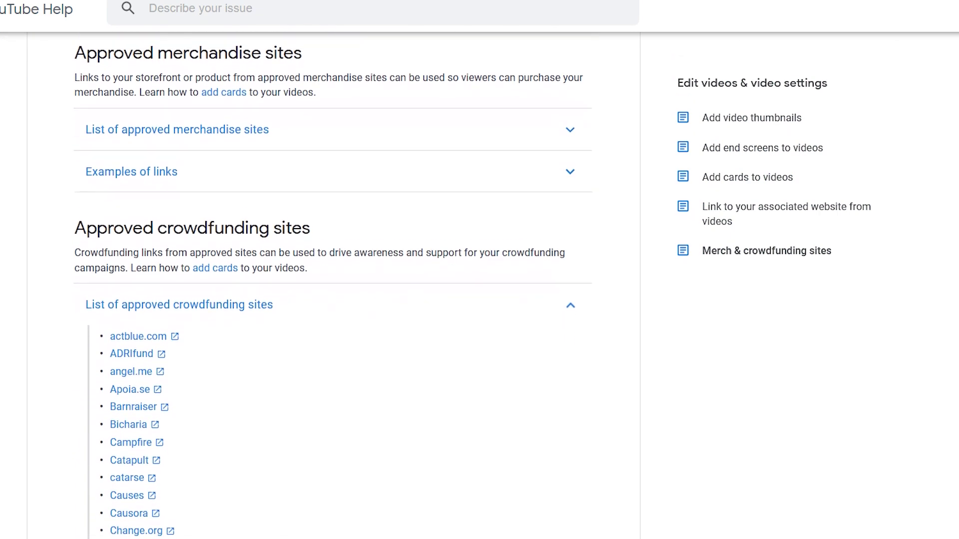
scroll(320, 289, "down", 4)
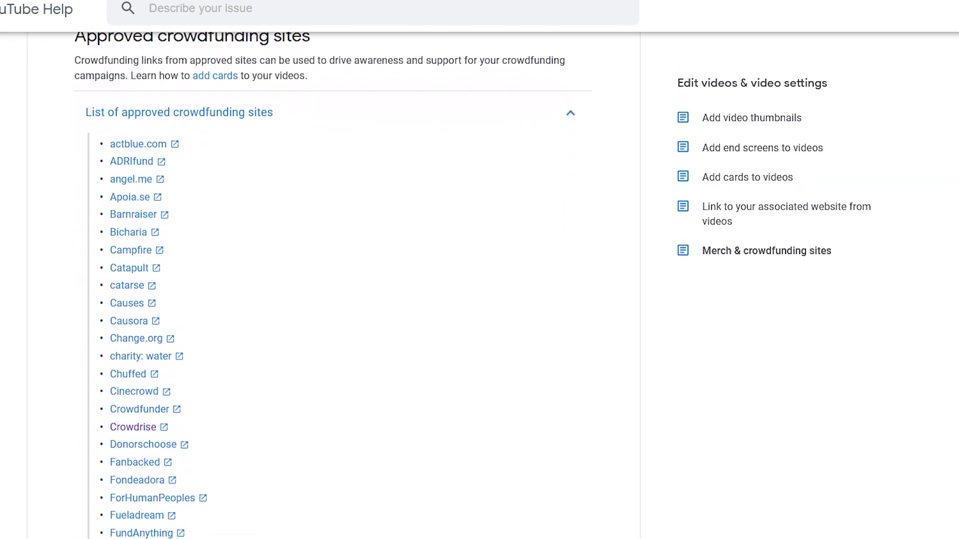
scroll(320, 290, "down", 4)
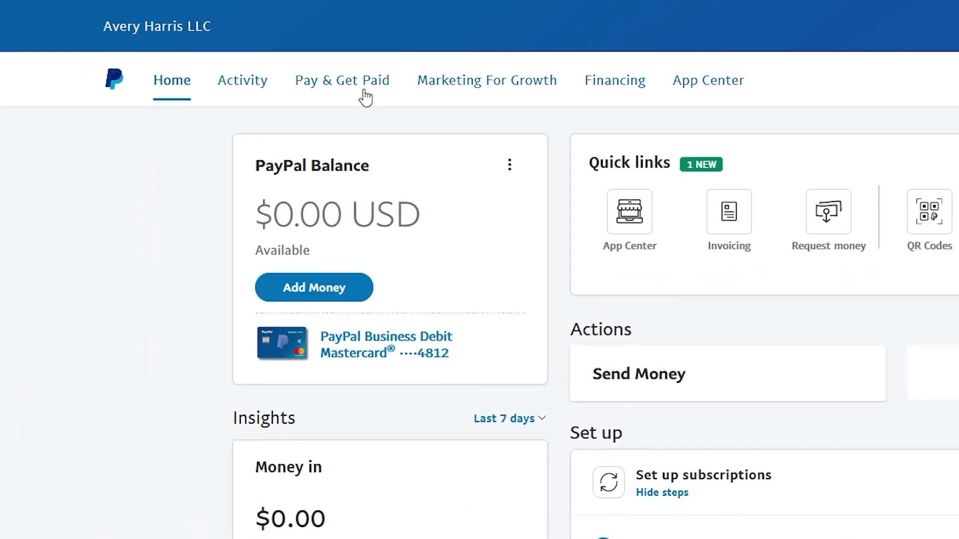
Step: Copy the account's paypal.me link from the PayPal.Me dialog, then close the dialog
left_click(366, 94)
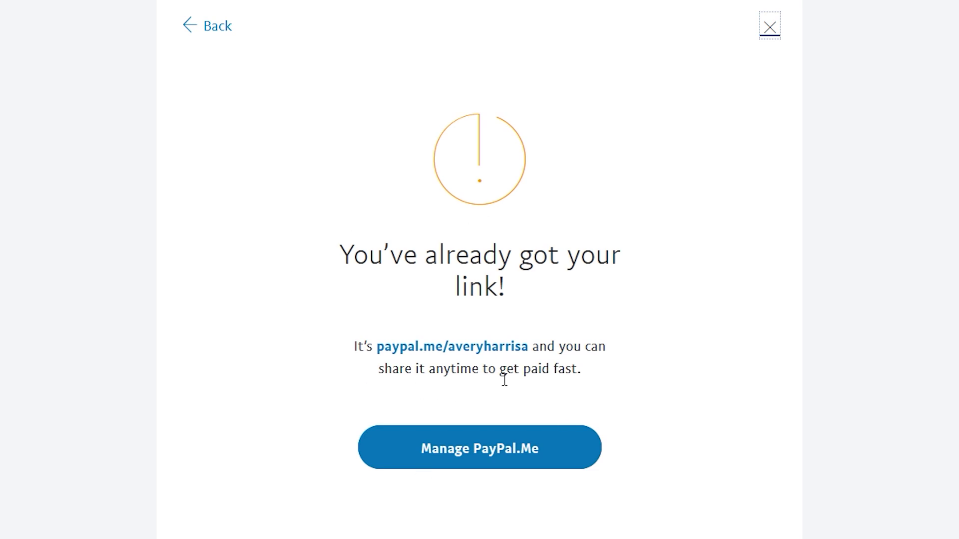
double_click(388, 350)
left_click_drag(388, 349, 508, 357)
key("ctrl+c")
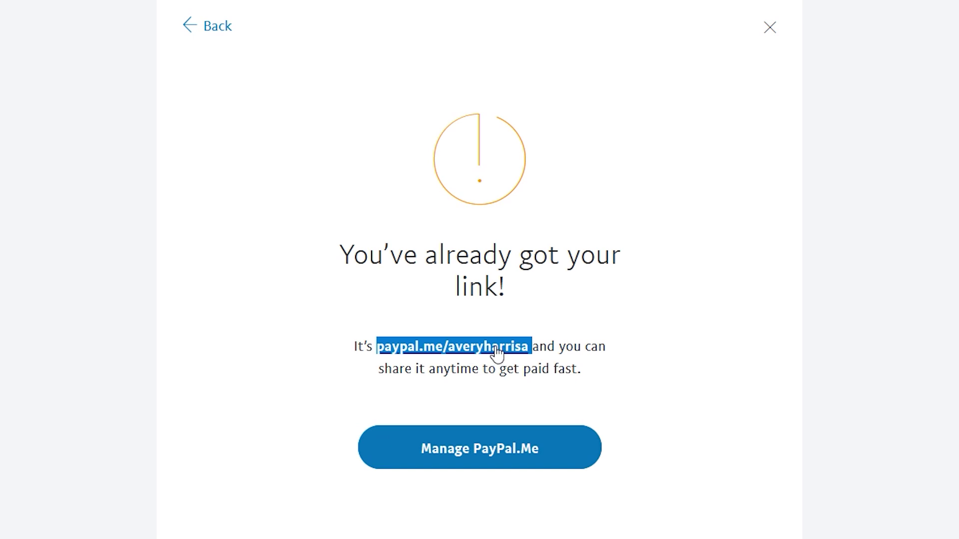
left_click(770, 29)
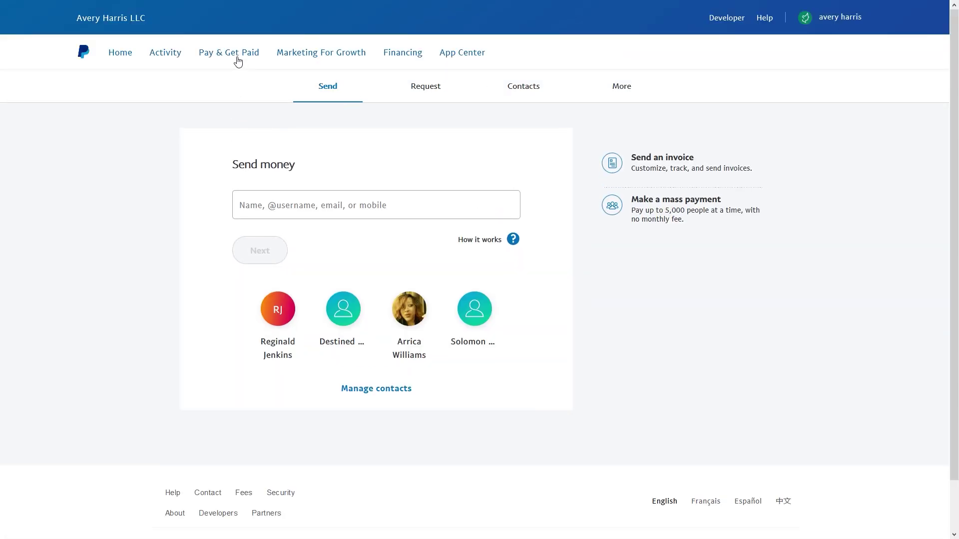
Step: Show the saved Donate button's Shareable URL from its code view, then return to YouTube Studio
left_click(238, 59)
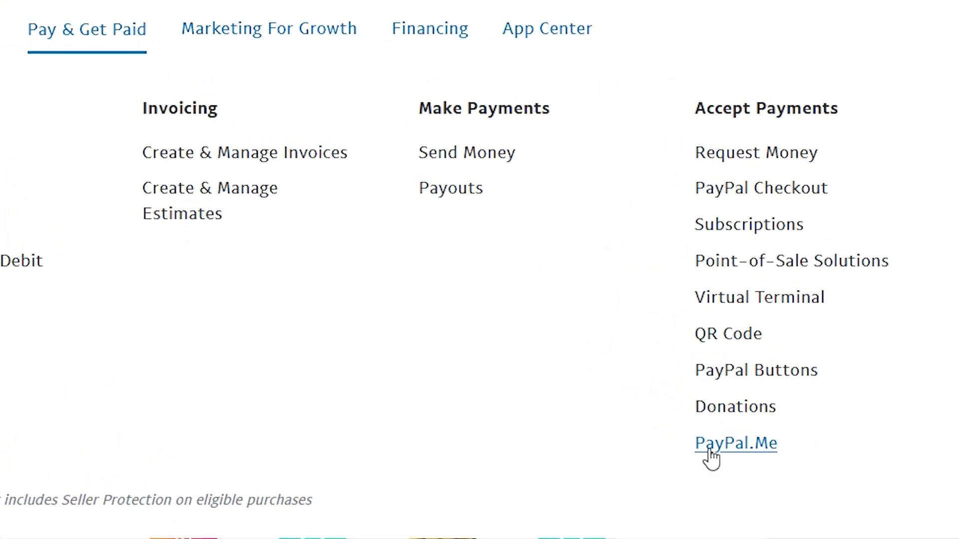
left_click(734, 379)
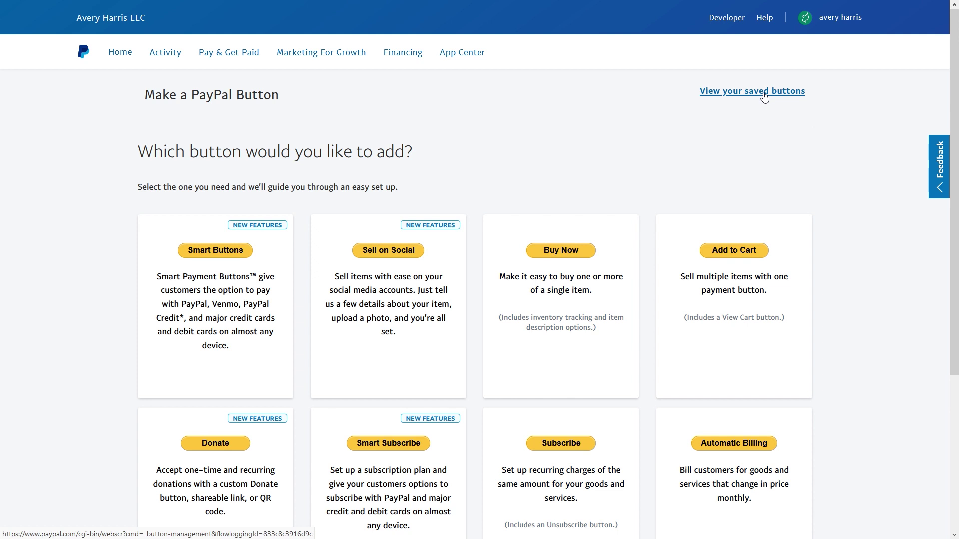
left_click(764, 97)
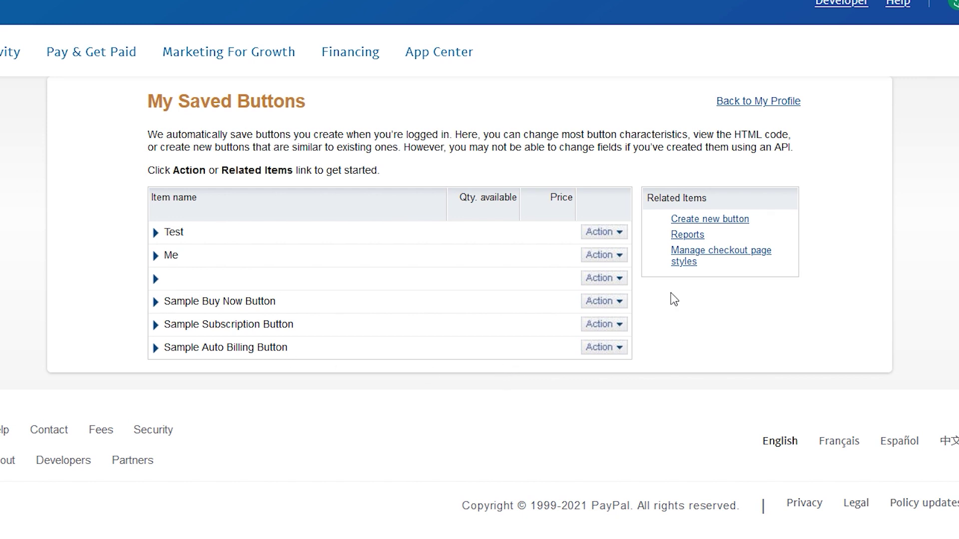
left_click(616, 281)
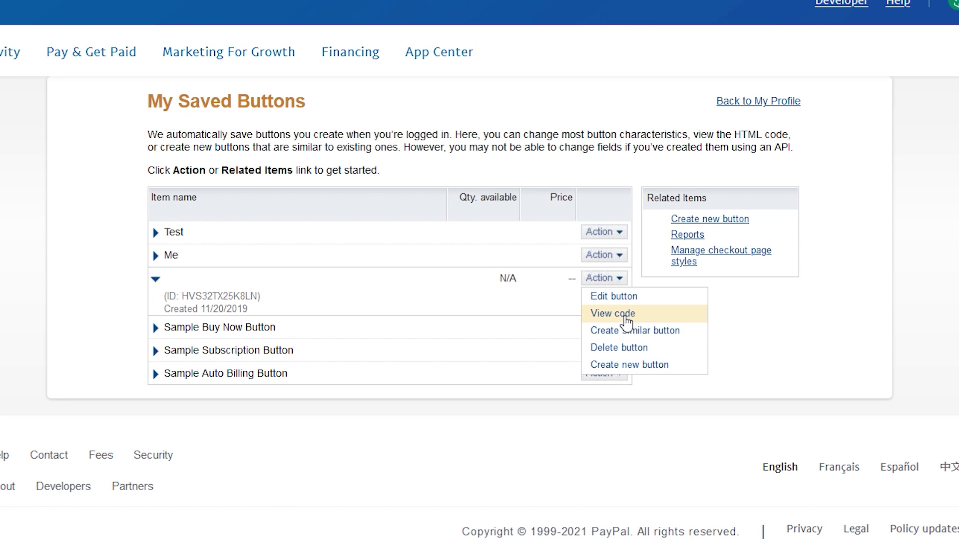
left_click(625, 315)
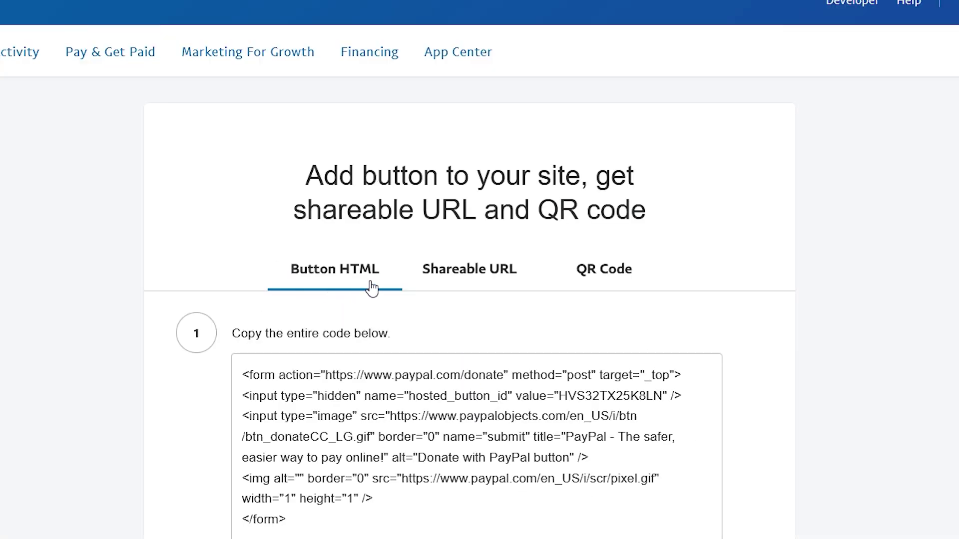
left_click(469, 280)
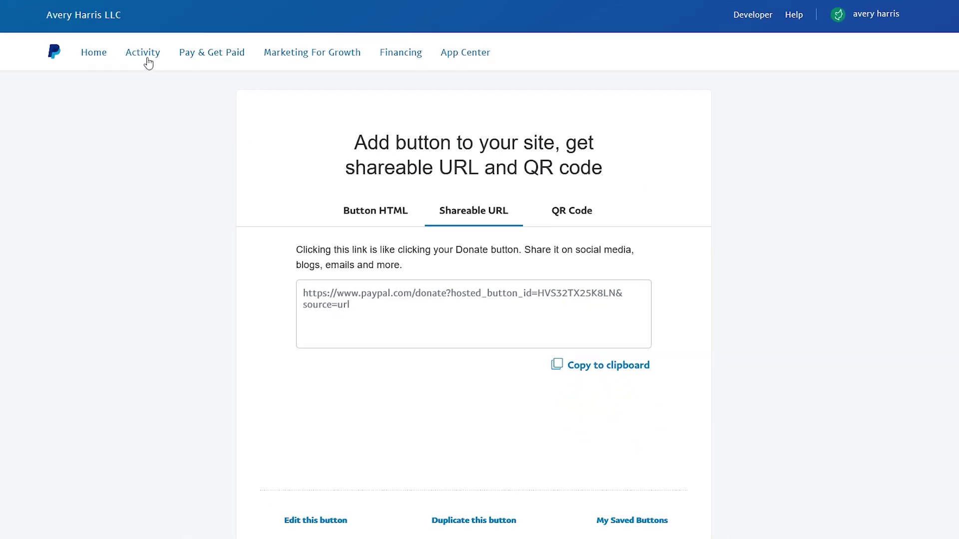
left_click(79, 11)
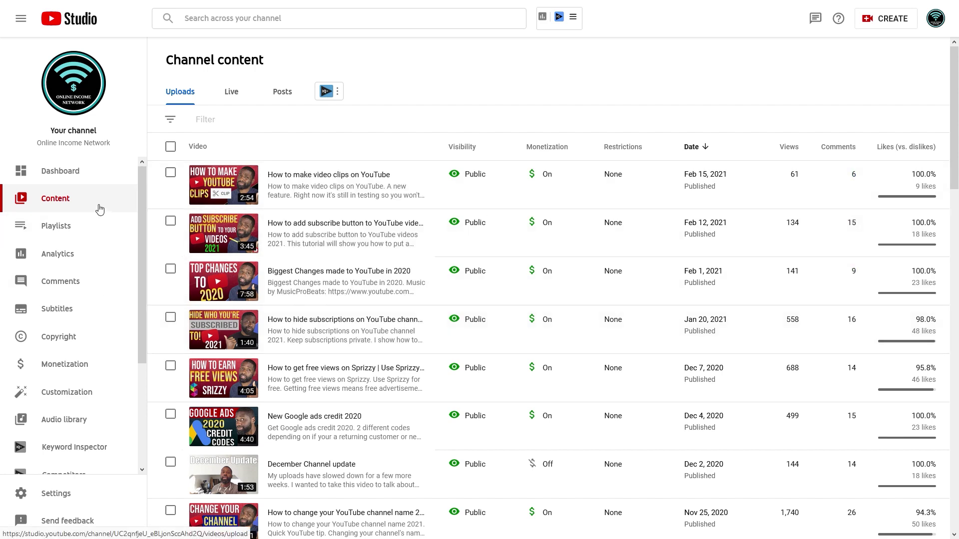
Step: Go to the channel's Customization Basic info settings and scroll to the links section
left_click(91, 393)
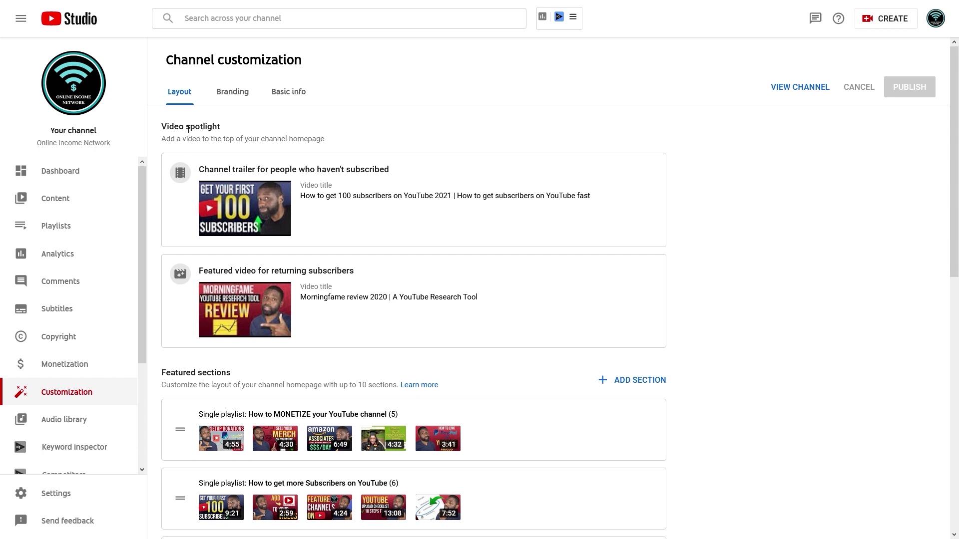
left_click(291, 96)
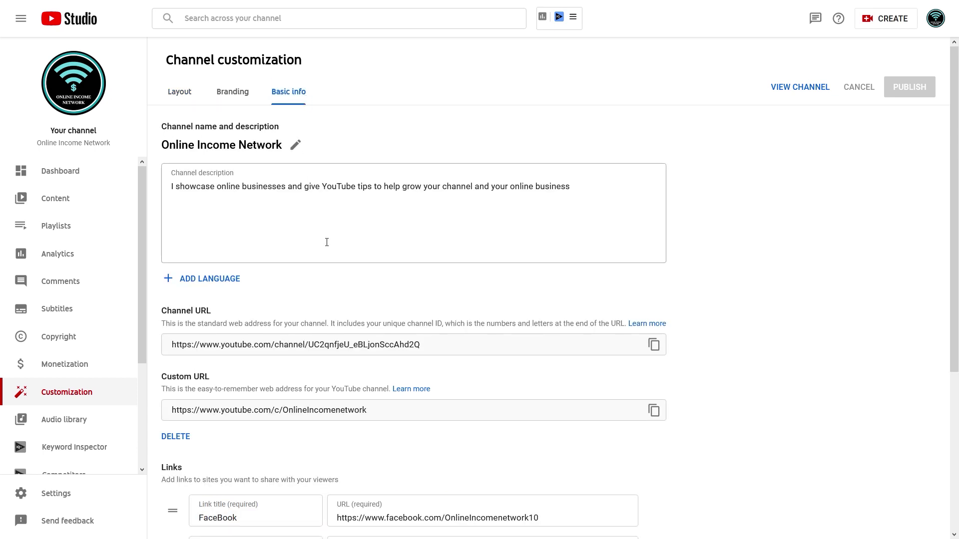
scroll(327, 252, "down", 3)
scroll(327, 253, "down", 2)
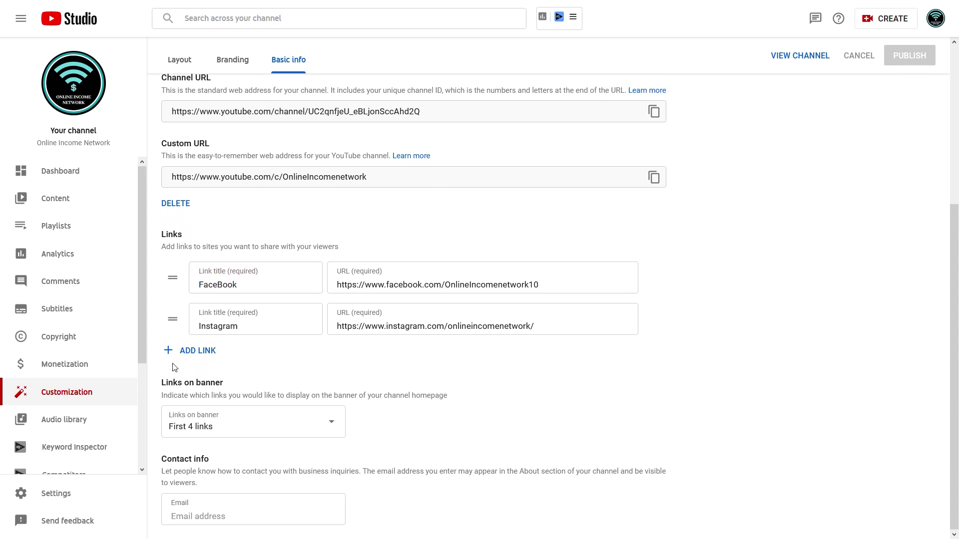
Step: Add a 'Donate to channel' link with the pasted PayPal.Me URL, plus a blank fourth link row
left_click(196, 351)
left_click(363, 369)
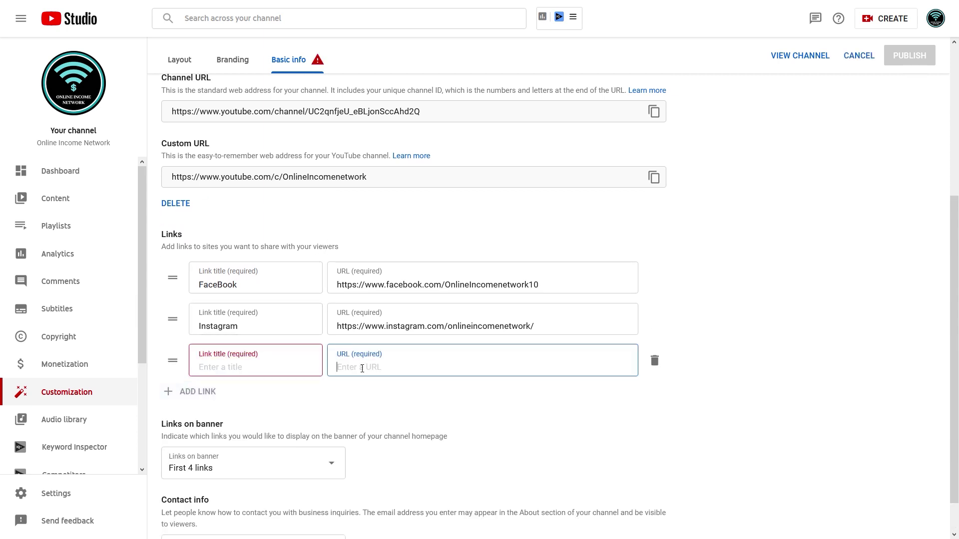
key("ctrl+v")
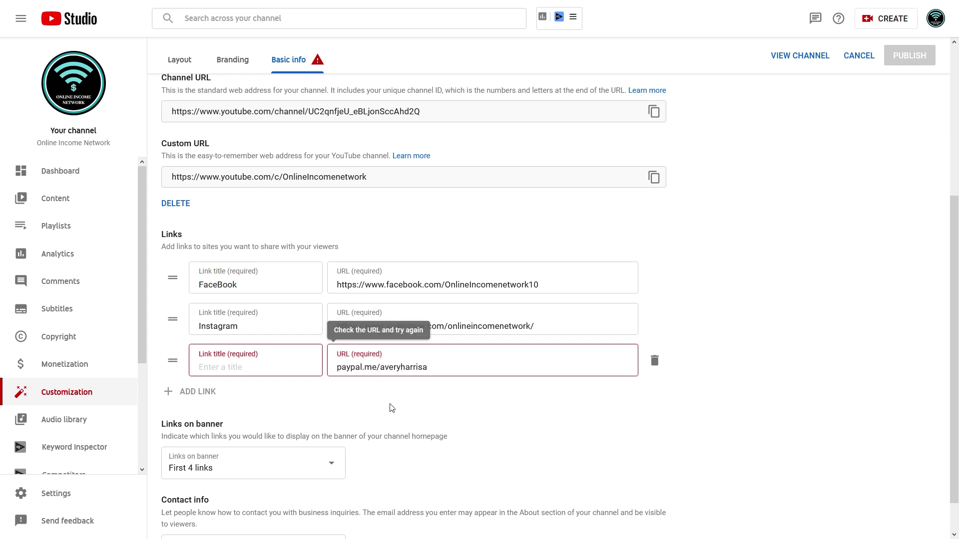
left_click(302, 370)
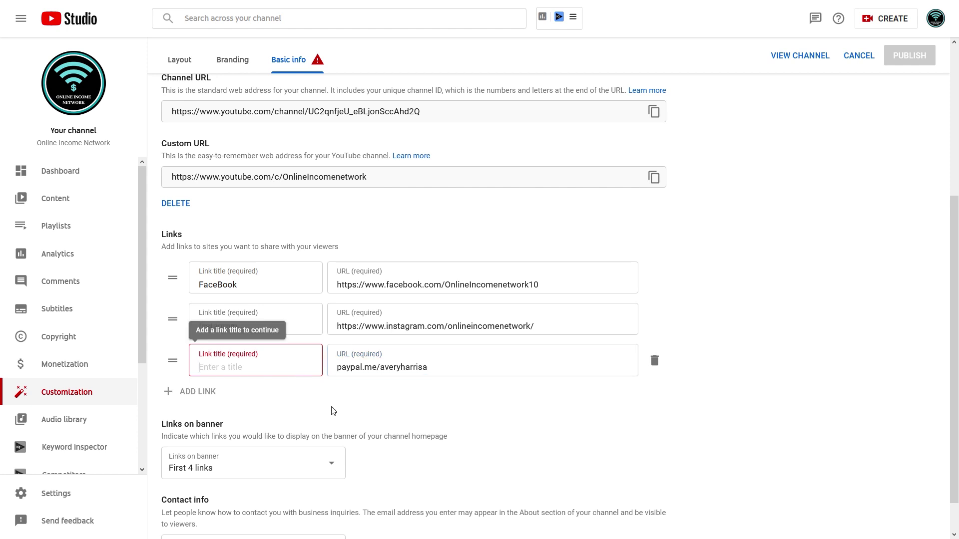
type("Donate to channel")
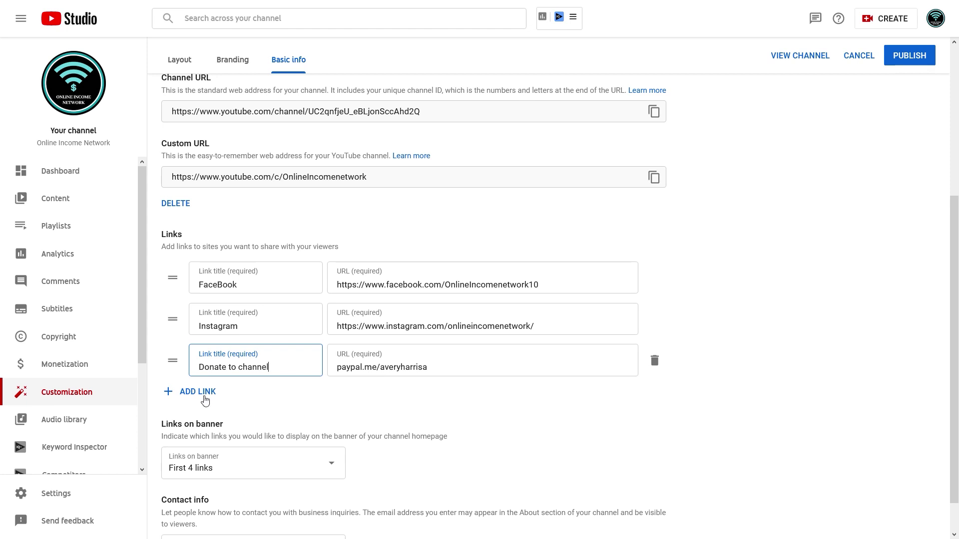
left_click(204, 395)
Step: Copy the Patreon creator page's web address and come back to YouTube Studio
mouse_move(276, 6)
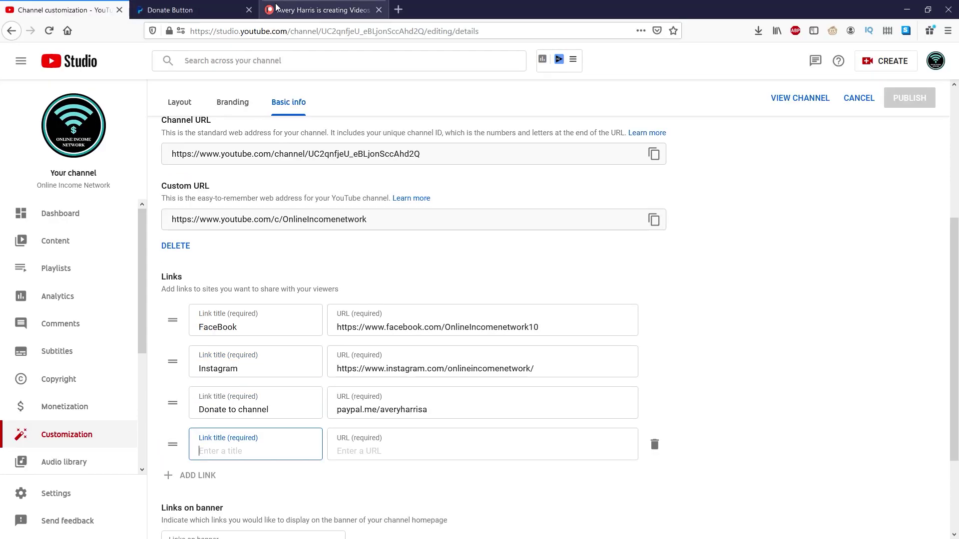
left_click(304, 8)
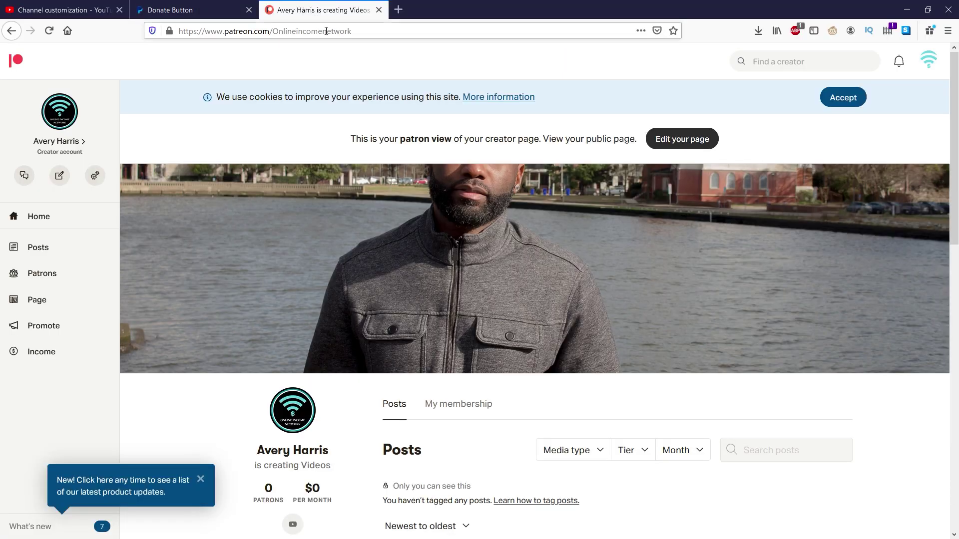
left_click(367, 31)
key("ctrl+c")
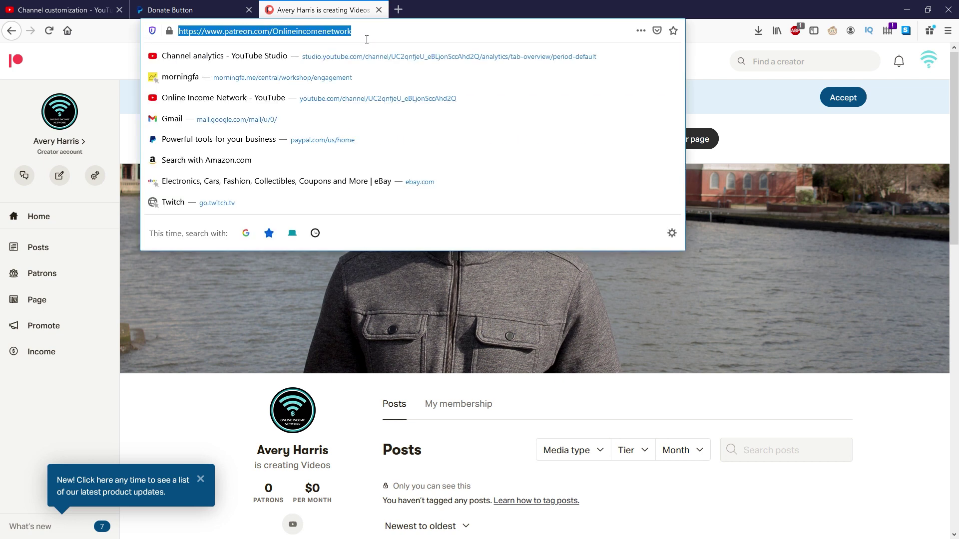
left_click(65, 10)
Step: Fill the fourth link with the Patreon URL and title 'Patreon', then drag Donate to channel to the top
left_click(374, 412)
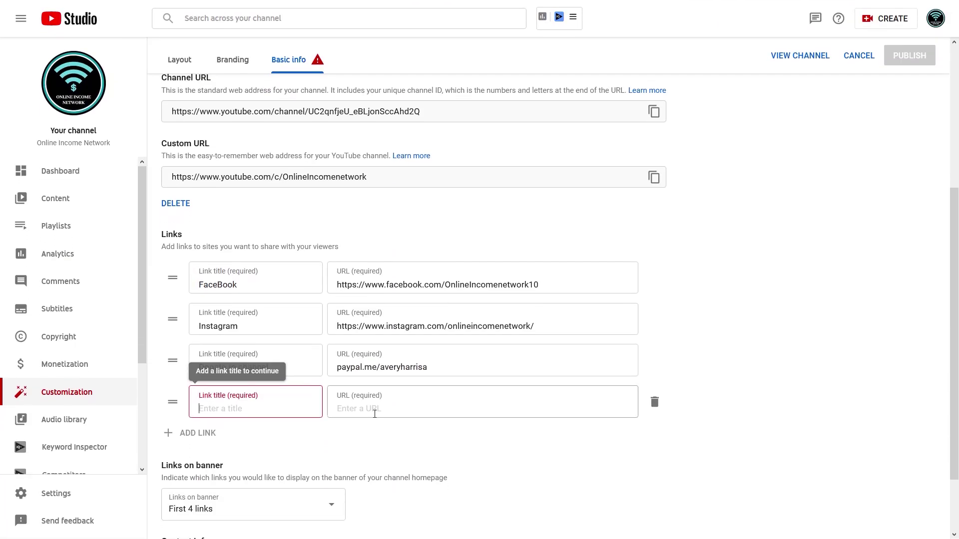
key("ctrl+v")
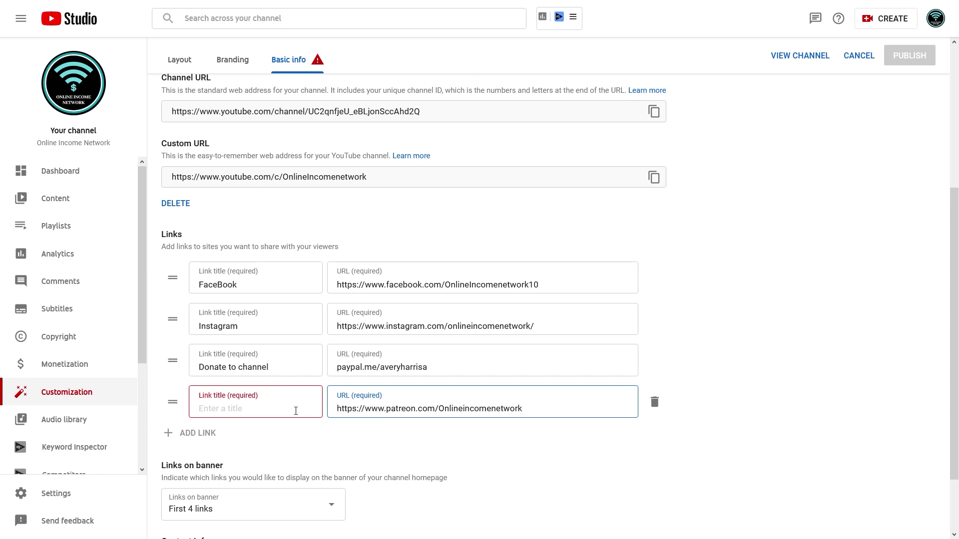
left_click(294, 413)
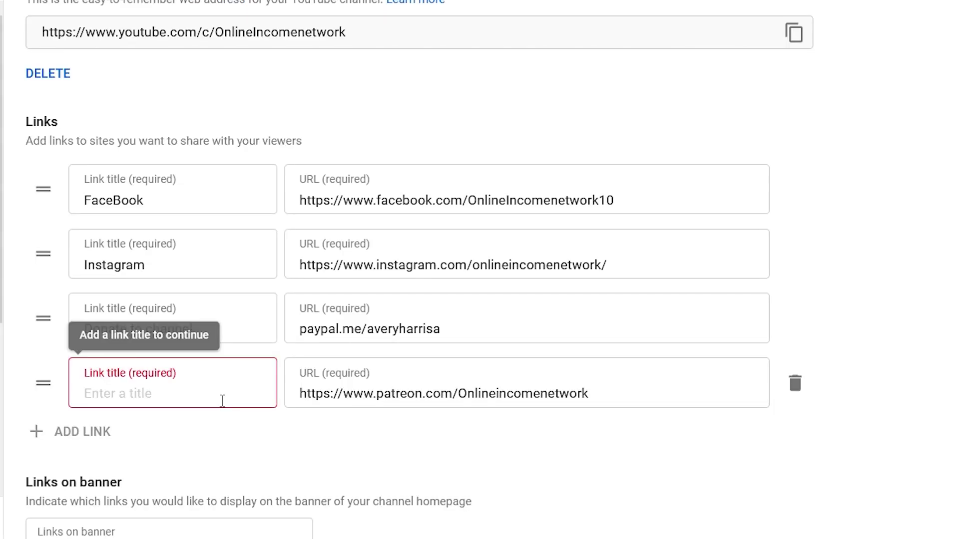
type("Patreon")
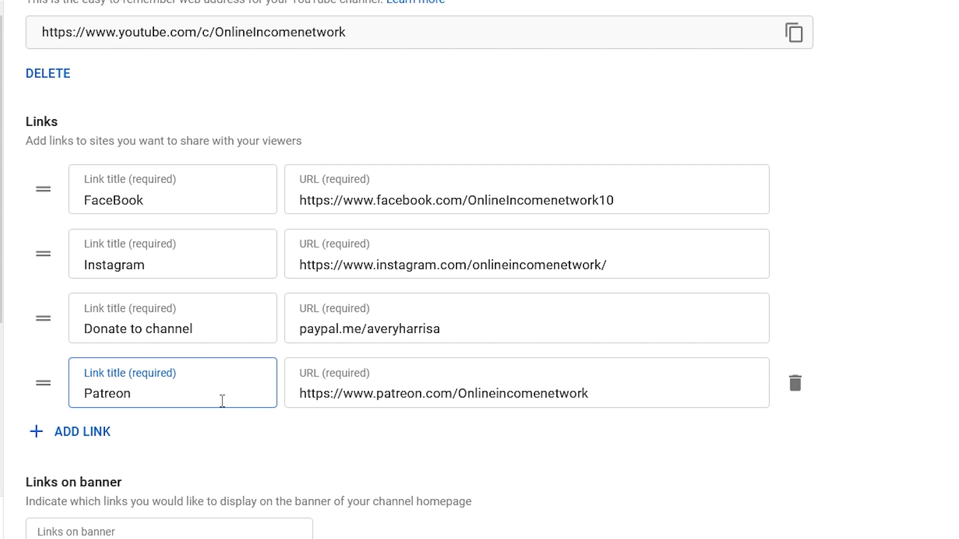
left_click(419, 437)
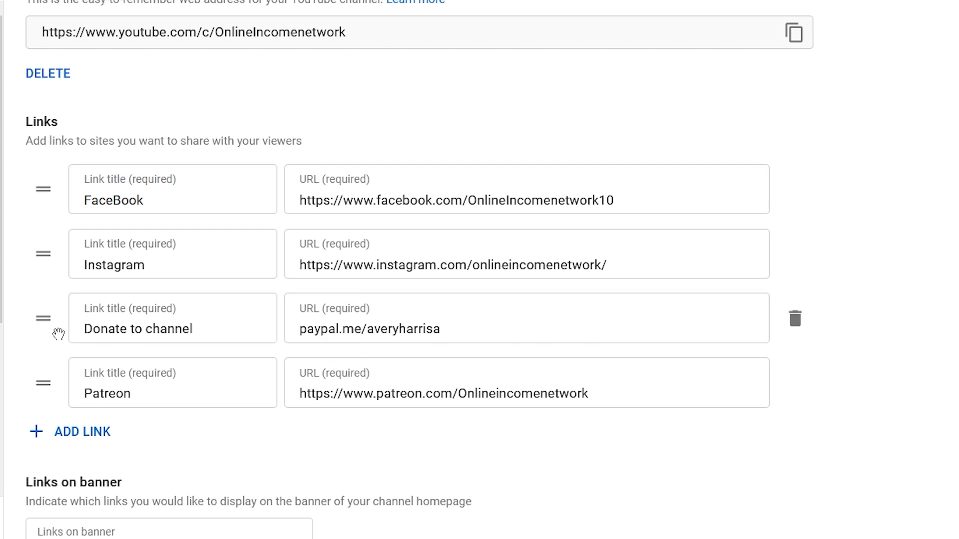
left_click_drag(59, 334, 56, 188)
Step: Keep the Links on banner setting at First 4 links
scroll(252, 439, "down", 3)
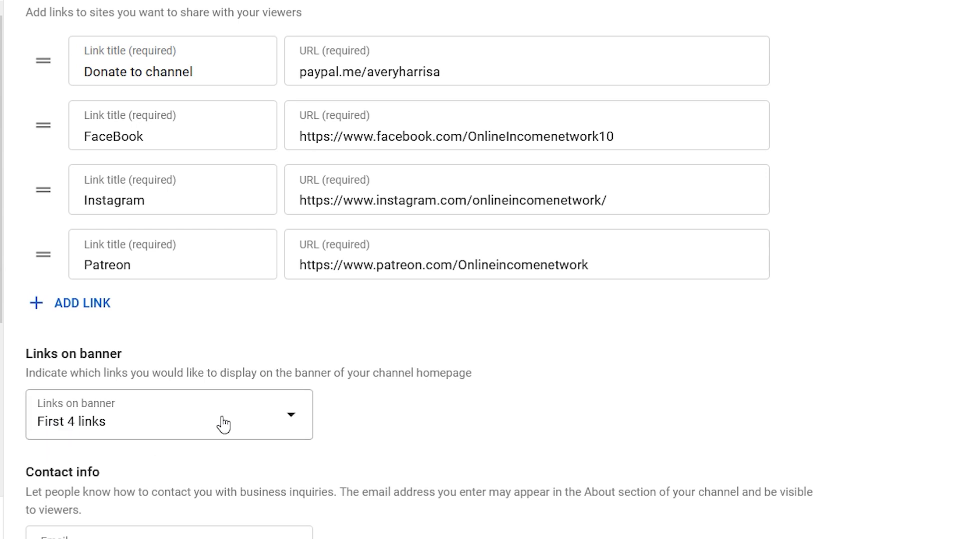
left_click(244, 419)
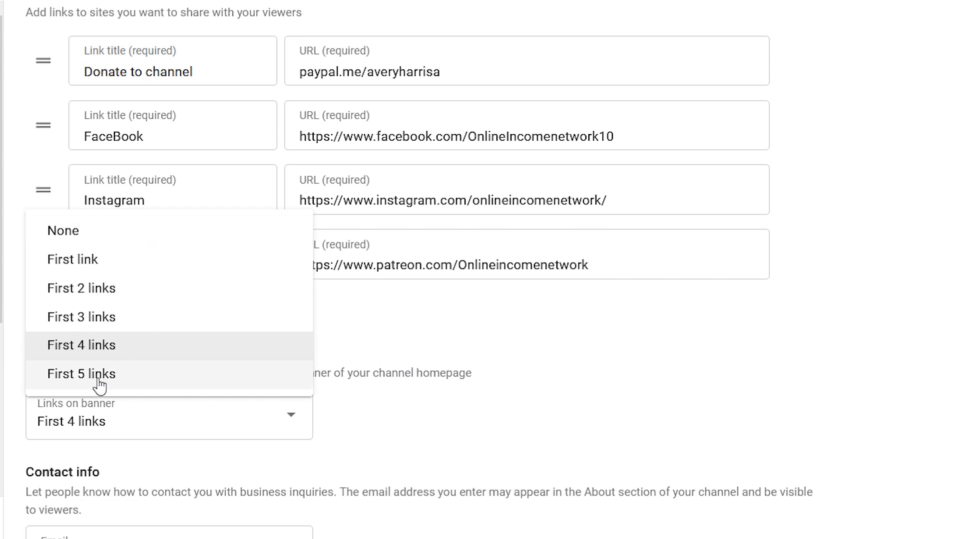
left_click(576, 399)
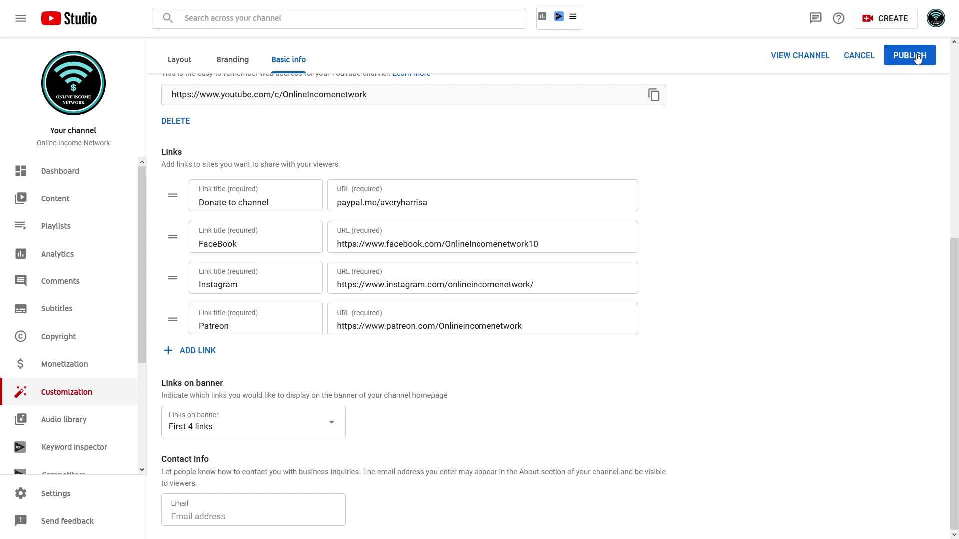
Step: Publish the channel's basic info changes with the four links and banner setting
left_click(917, 57)
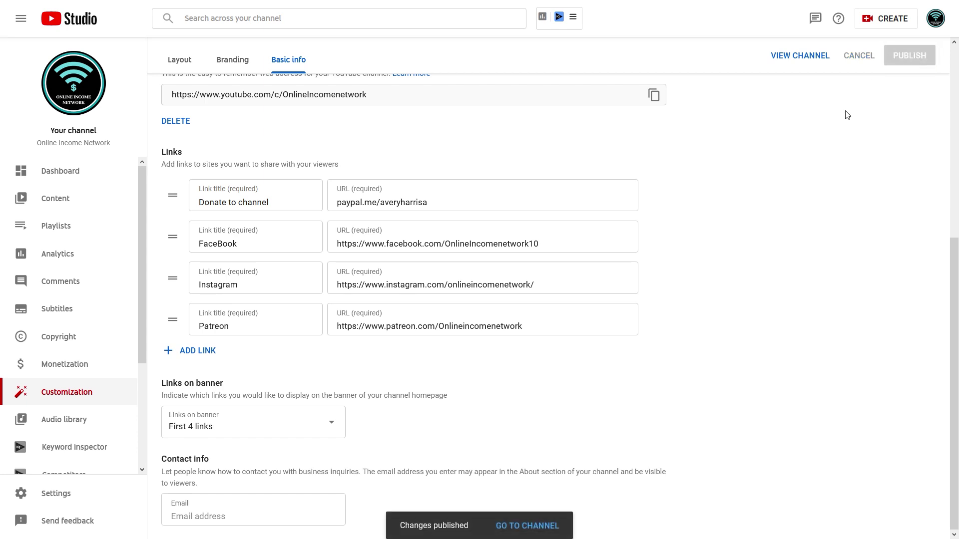